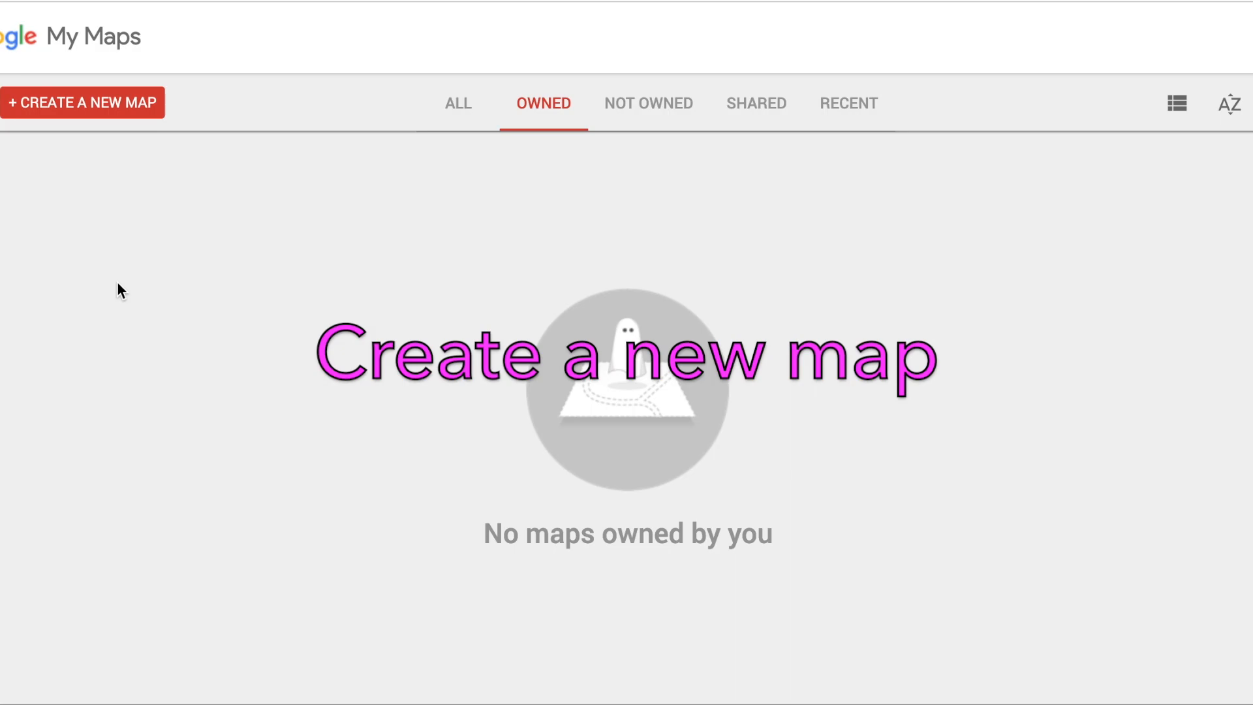
Step: Create a new map, find the country Ghana and add it to the map as a place
{"action": "left_click", "coordinate": [94, 109]}
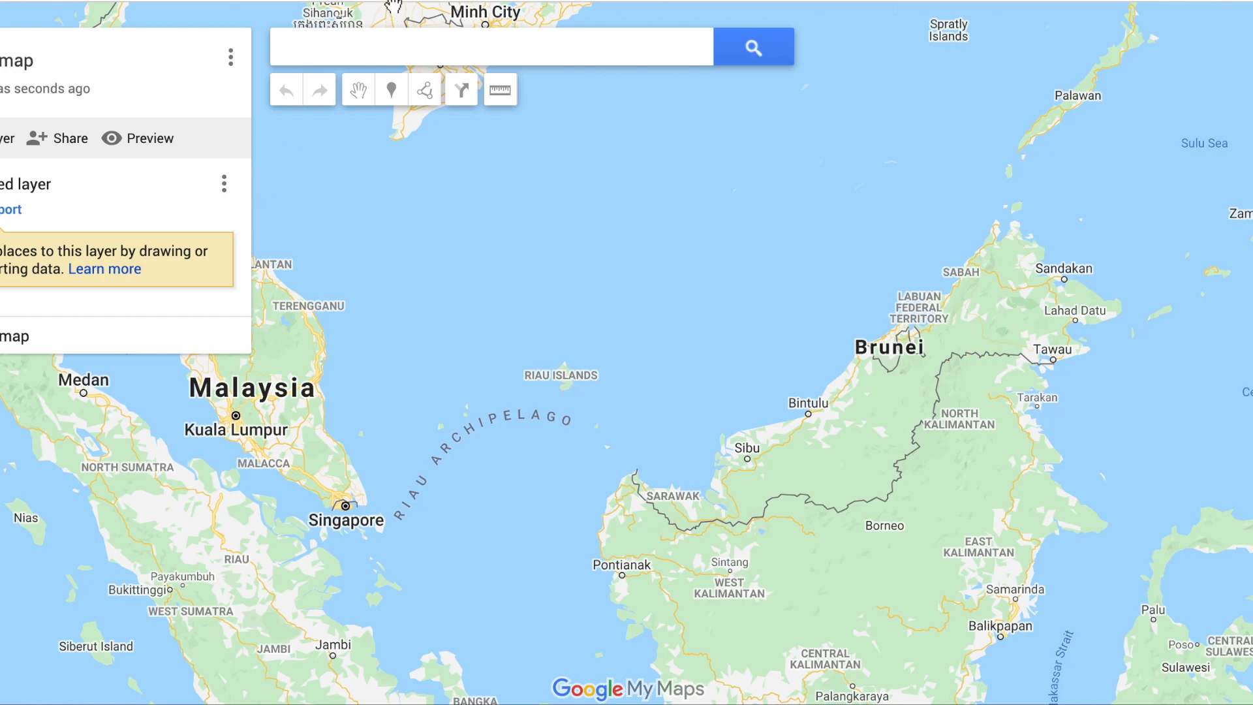
{"action": "left_click", "coordinate": [357, 46]}
{"action": "type", "text": "ghana"}
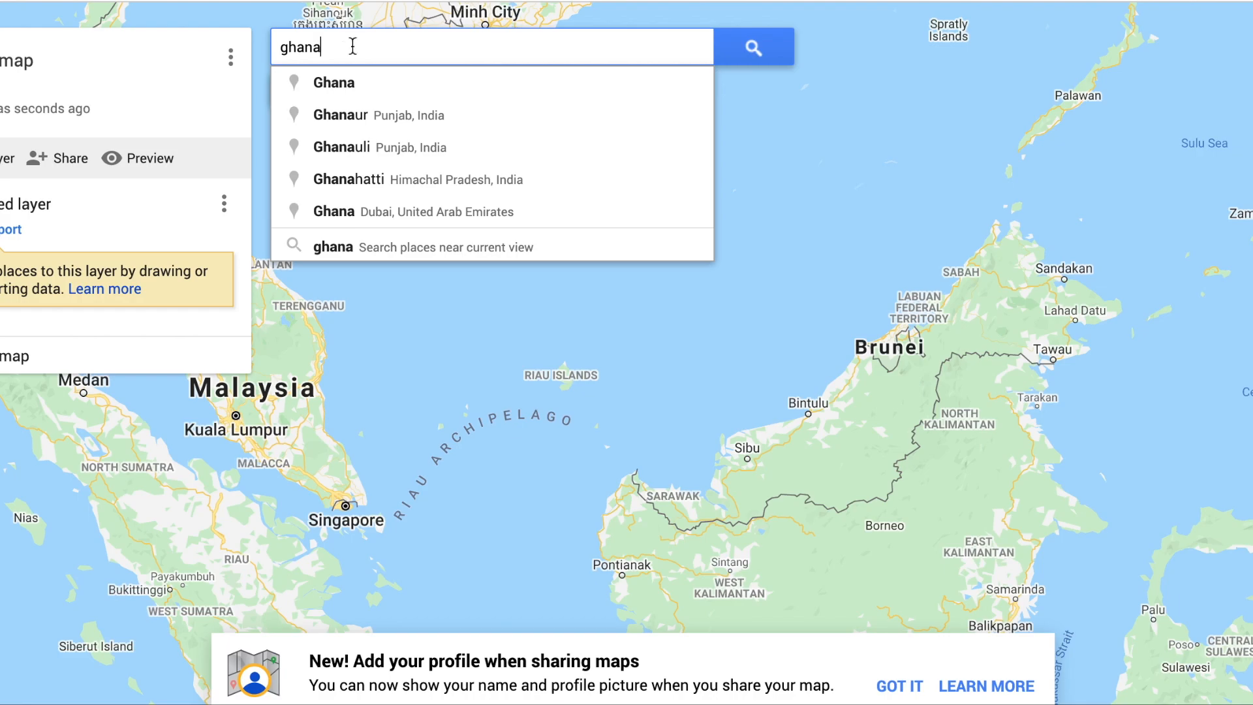
{"action": "left_click", "coordinate": [333, 83]}
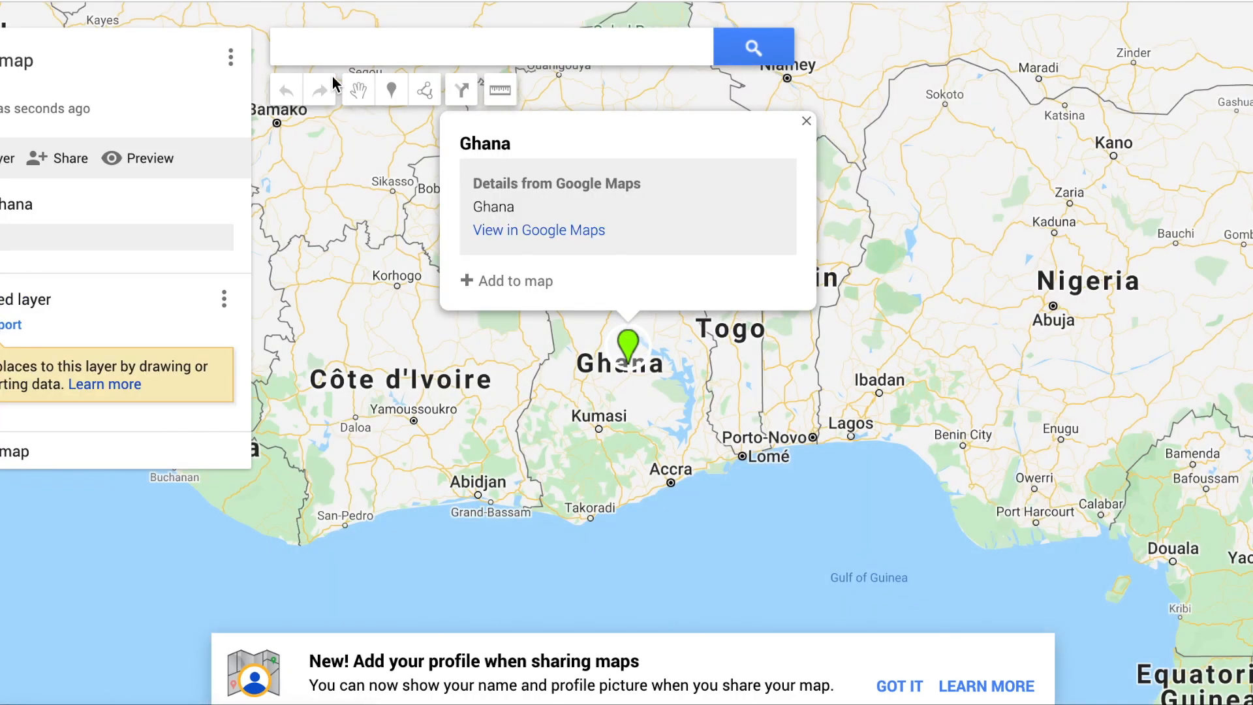
{"action": "left_click", "coordinate": [546, 282]}
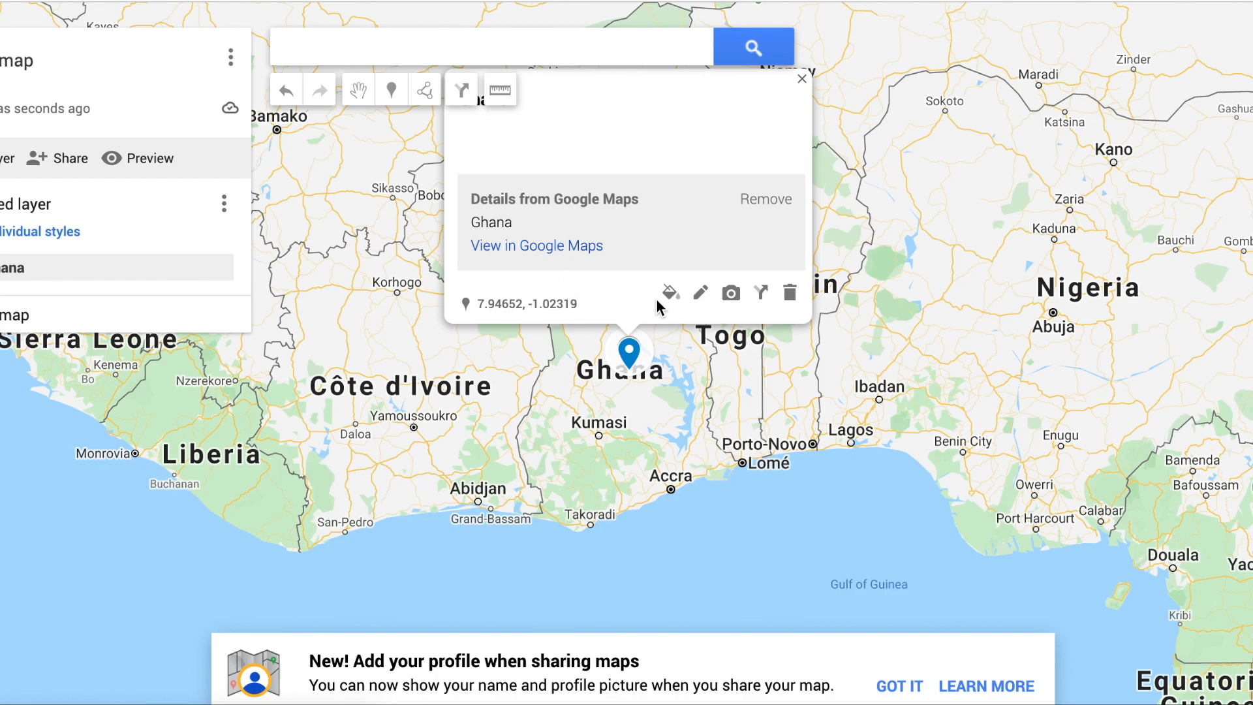
Step: Edit the Ghana place and add the Visit Ghana Homowo Festival photo using its image address copied from the Google image results
{"action": "left_click", "coordinate": [700, 293]}
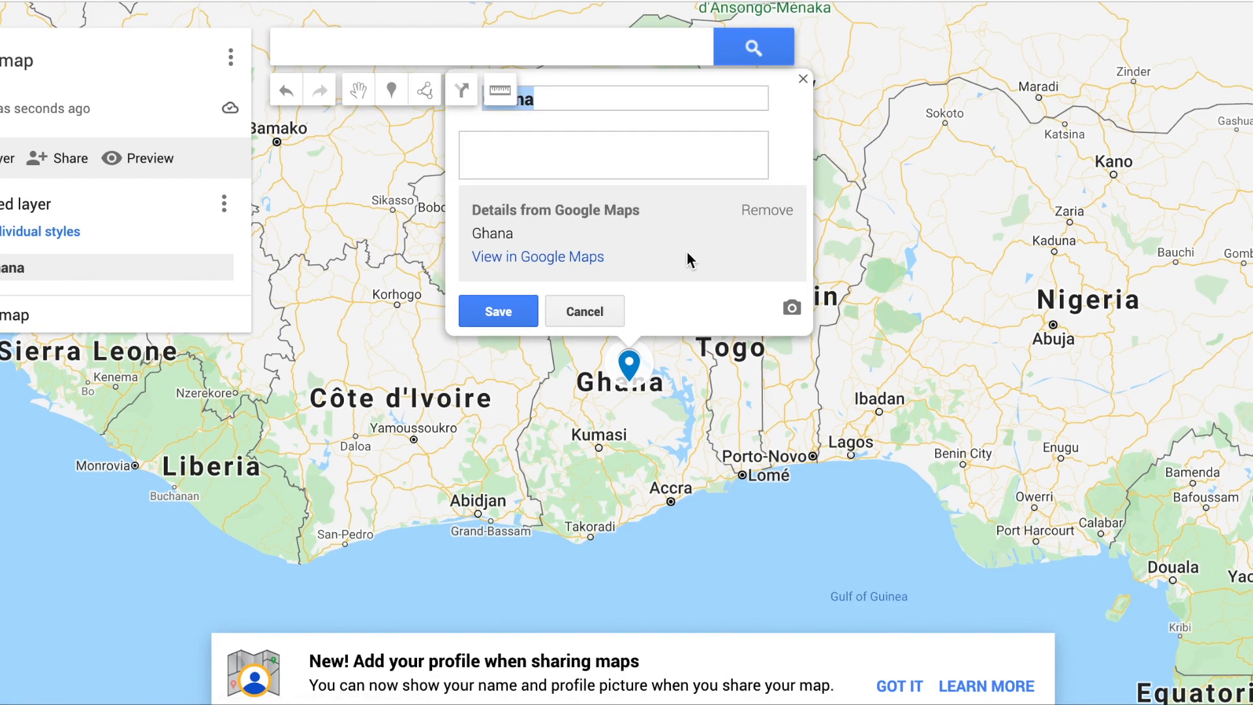
{"action": "left_click", "coordinate": [790, 308]}
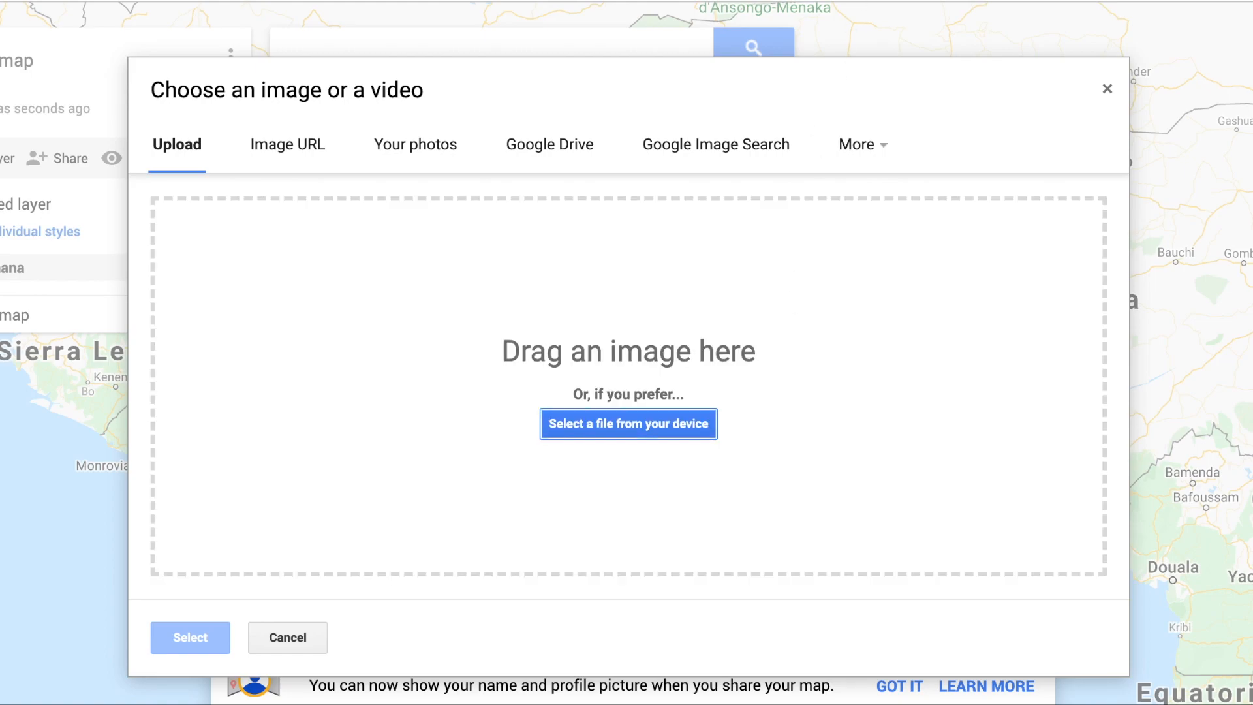
{"action": "left_click", "coordinate": [855, 0]}
{"action": "right_click", "coordinate": [898, 280]}
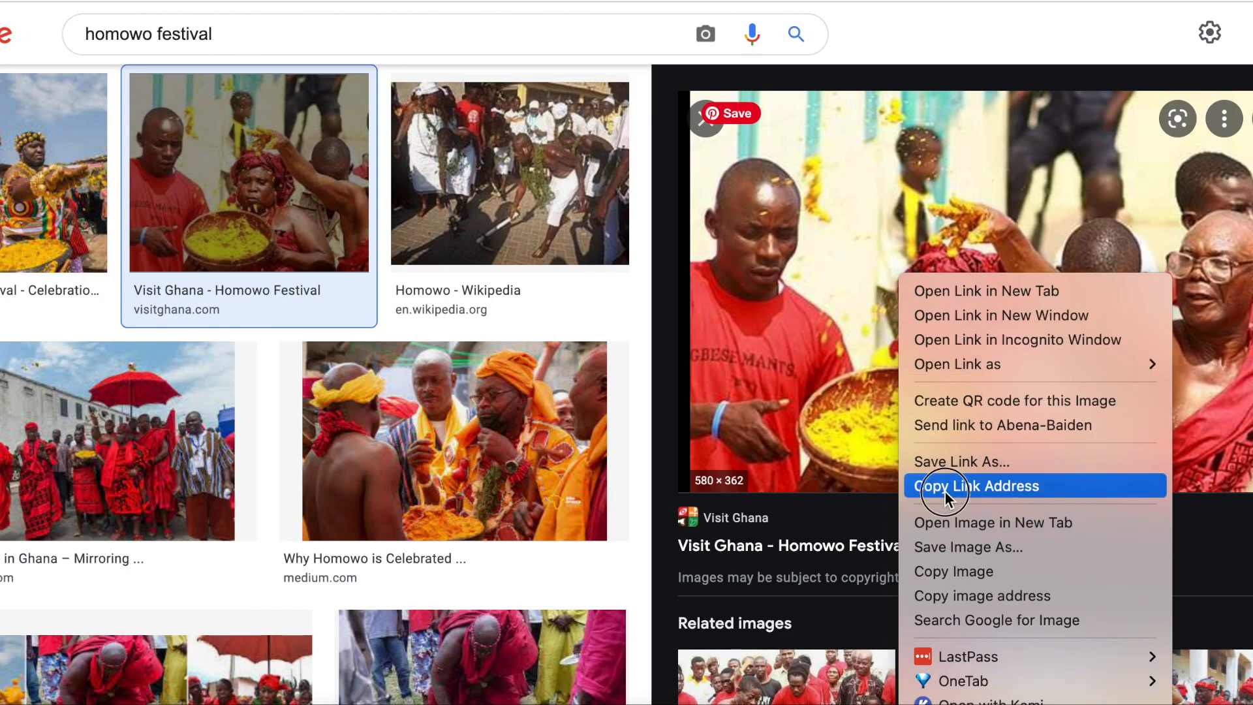
{"action": "left_click", "coordinate": [928, 598]}
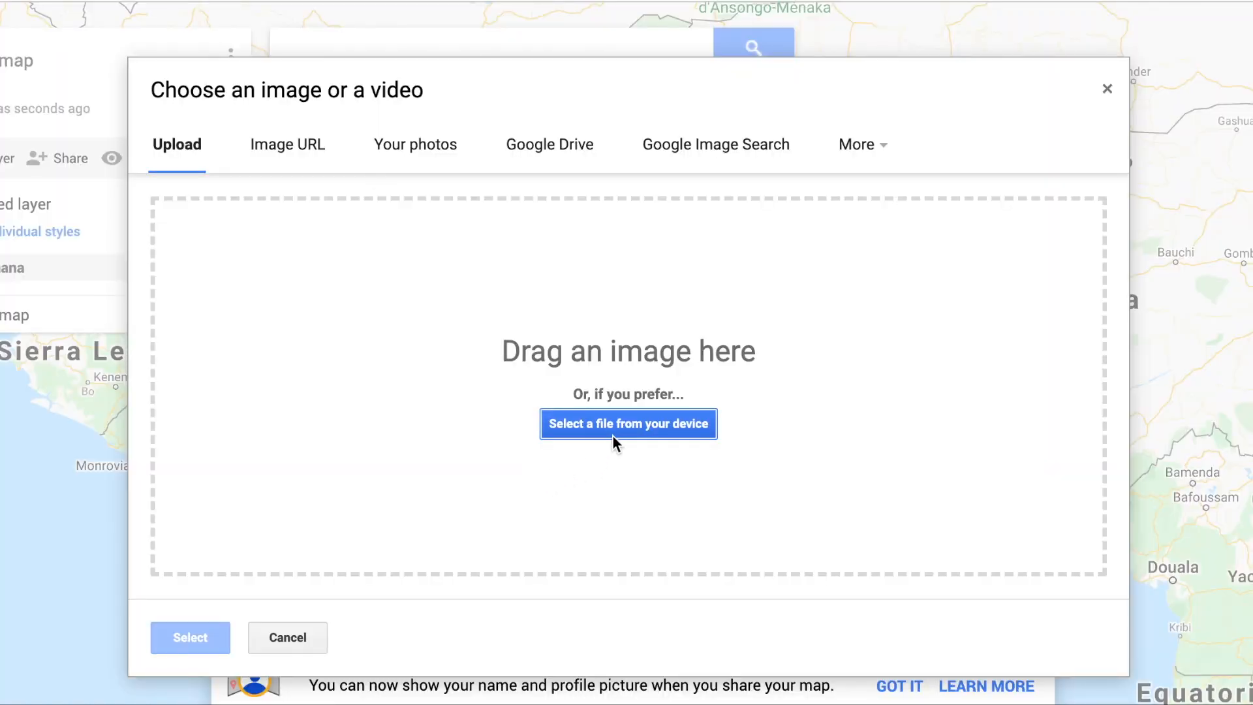
{"action": "left_click", "coordinate": [300, 149]}
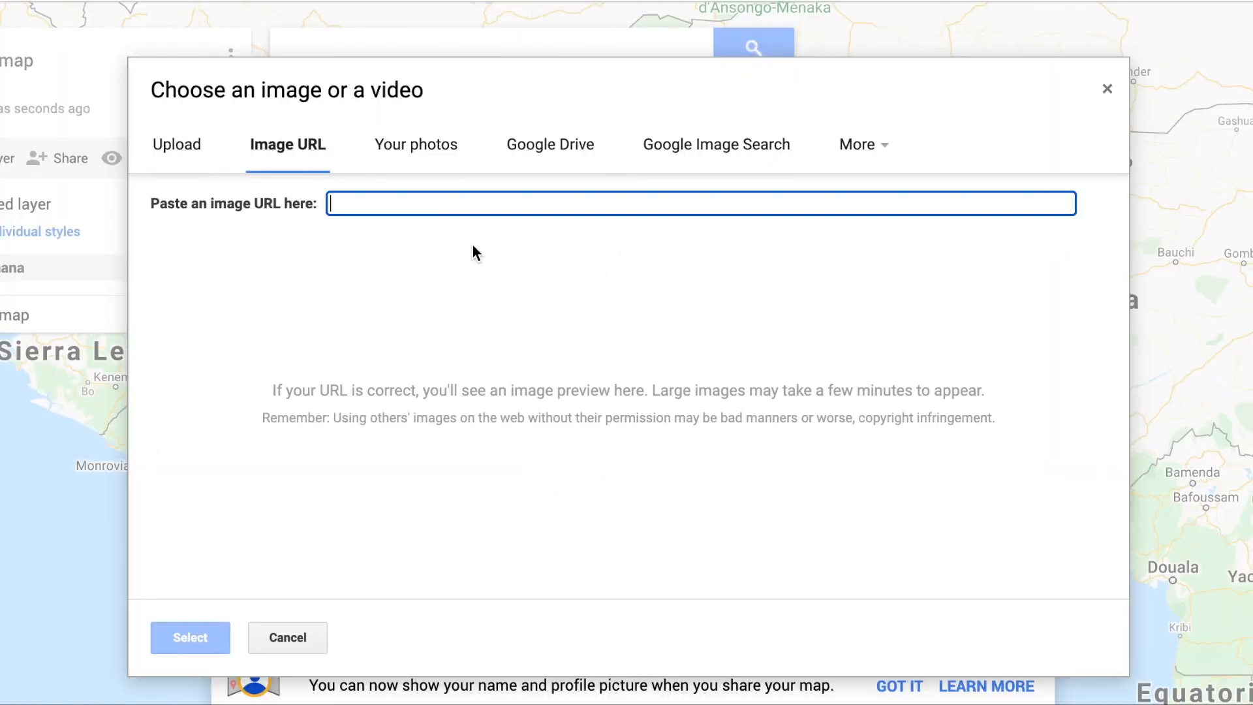
{"action": "type", "text": "https://visitghana.com/wp-content/uploads/2018/08/2277_Homowo.jpeg"}
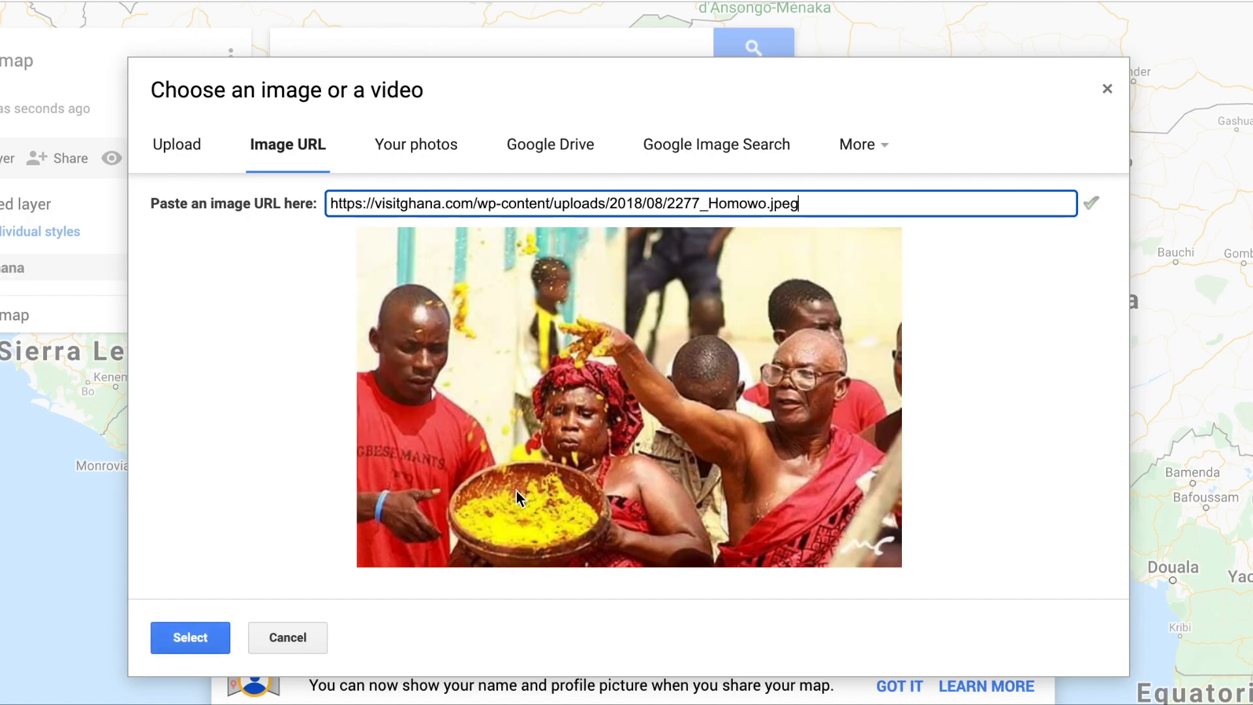
{"action": "left_click", "coordinate": [190, 637]}
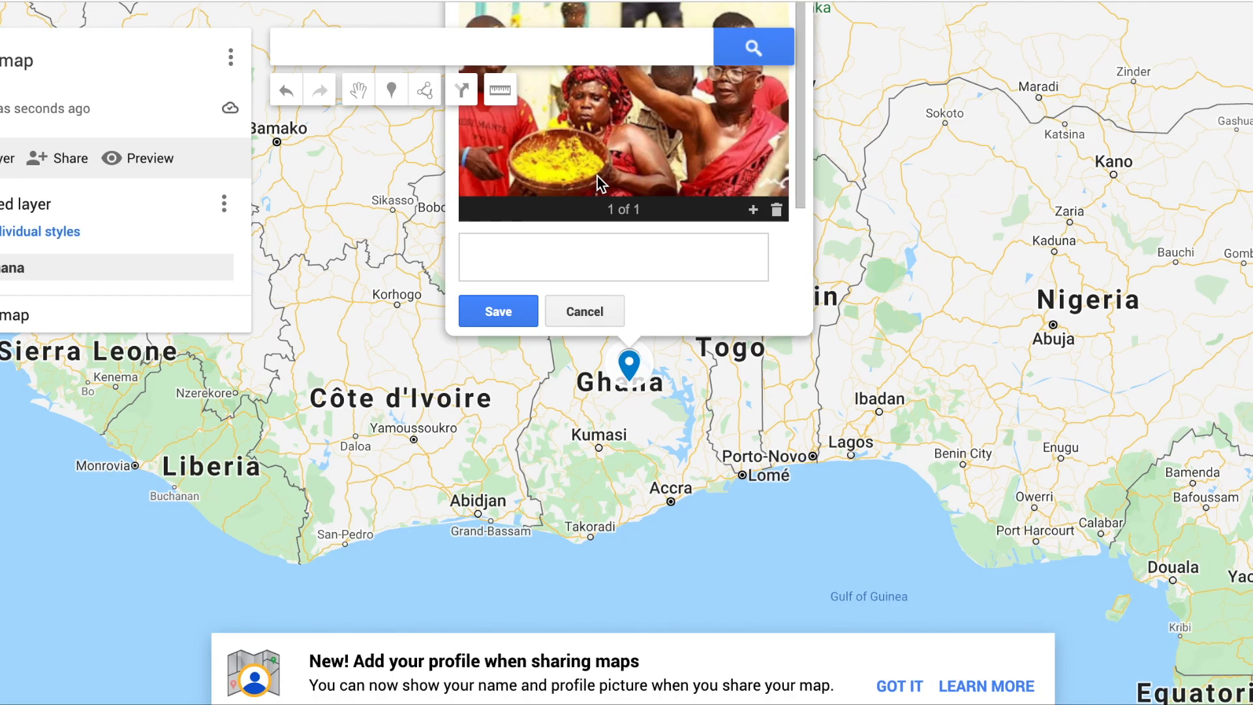
Step: Start the Ghana place's description with "Homowo festival takes place in Ghana. It celebrates the end of a great famine."
{"action": "left_click", "coordinate": [596, 263]}
{"action": "type", "text": "Homowo festival t"}
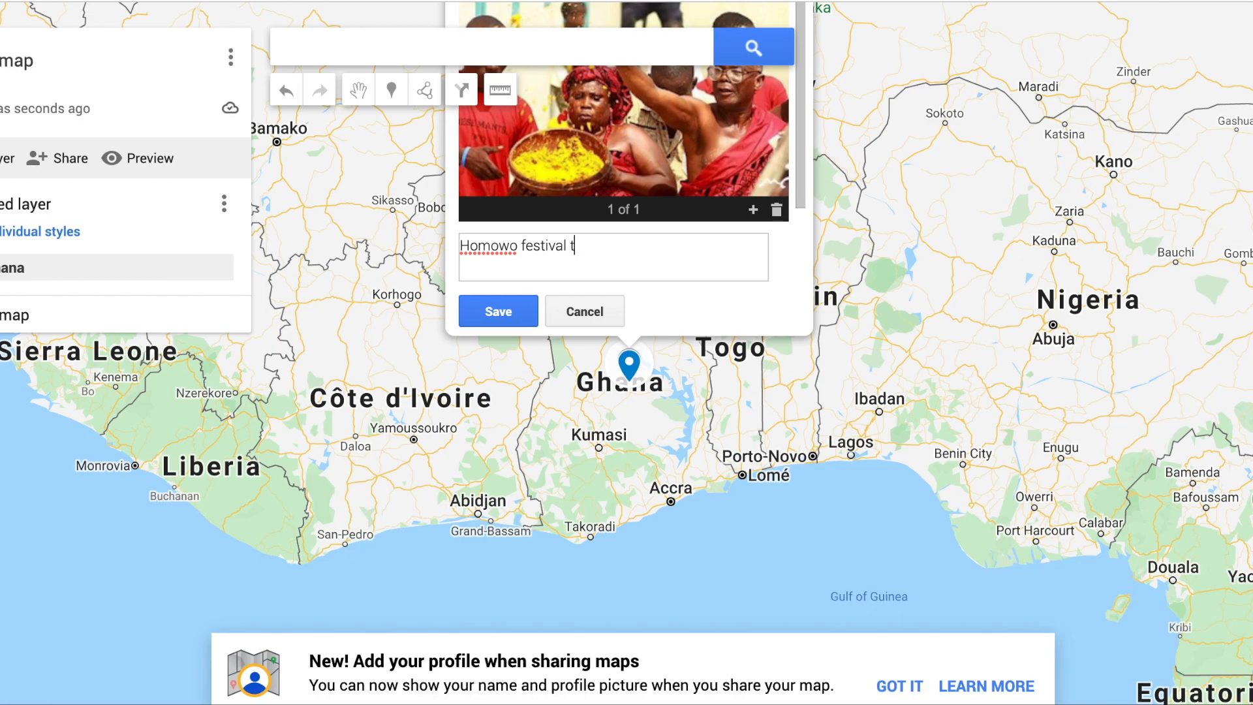
{"action": "type", "text": "akes place in Gha"}
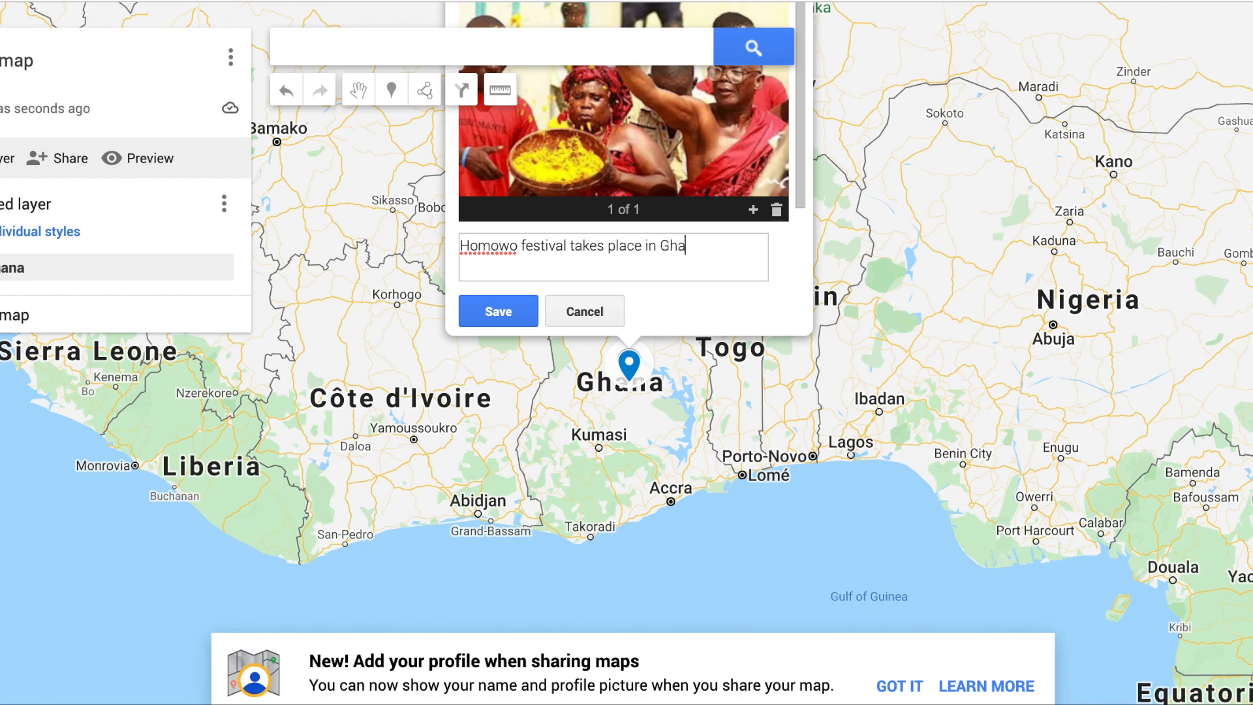
{"action": "type", "text": "na. It celebrates the end of a gre"}
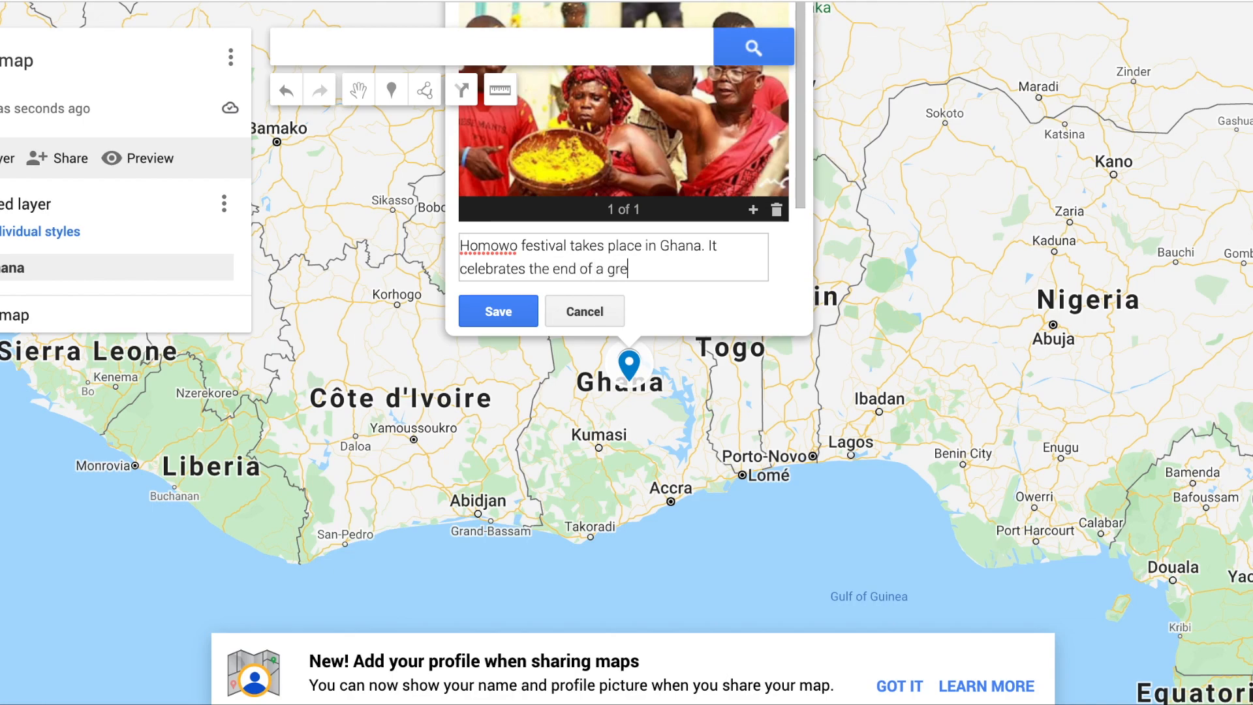
{"action": "type", "text": "at famine. It literally means 'to h"}
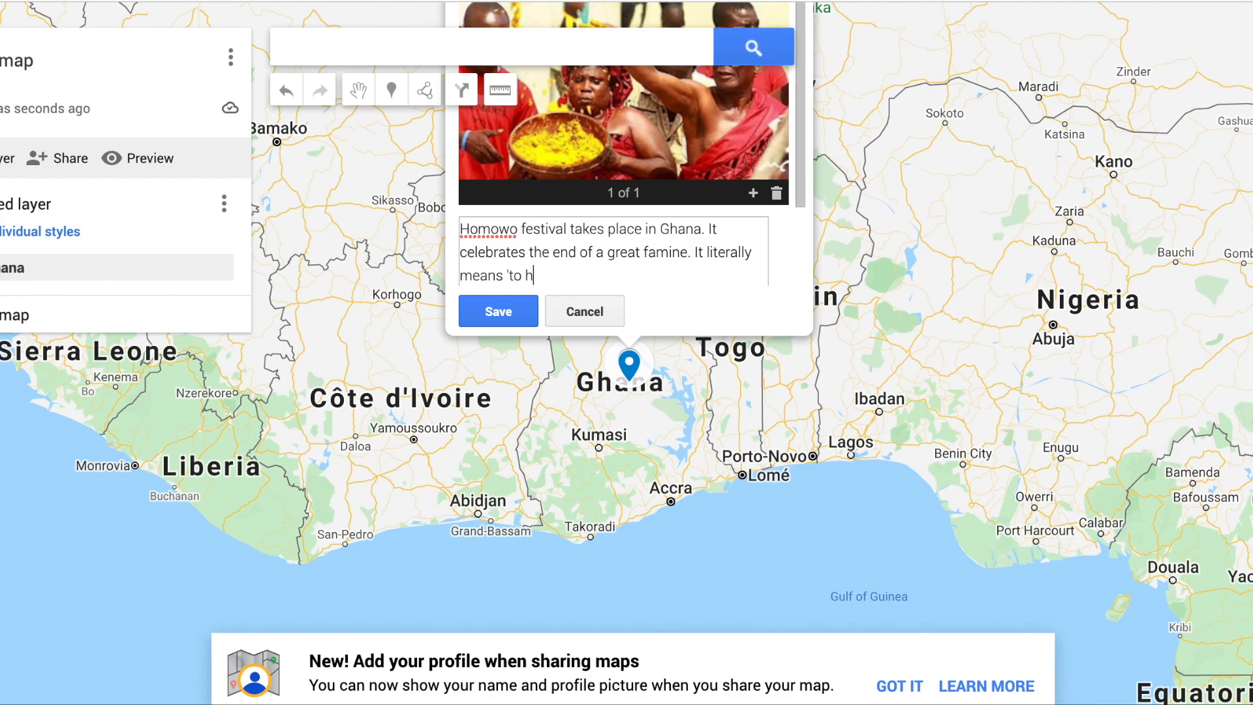
{"action": "type", "text": "oot with laughter at huner"}
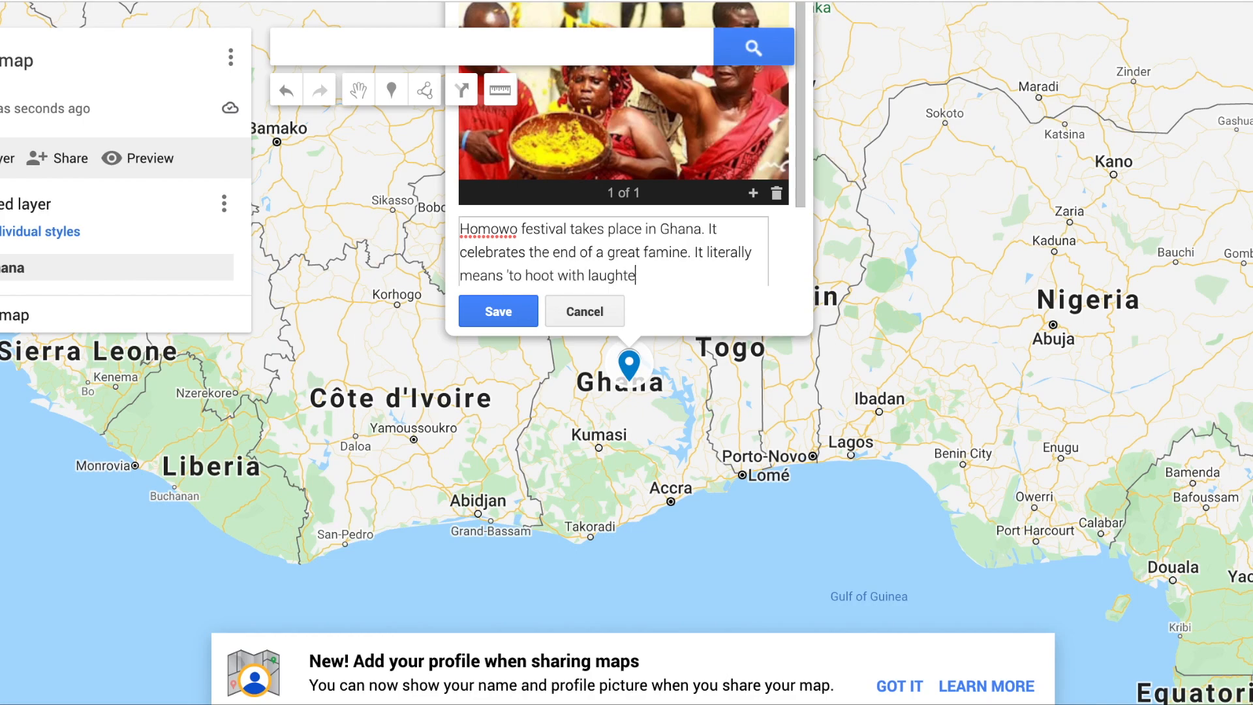
Step: Continue the Ghana description with "It literally means 'to hoot with laughter at hunger'."
{"action": "key", "text": "BackSpace"}
{"action": "key", "text": "BackSpace"}
{"action": "type", "text": "ger'. During the festival, people eat a dish called Kpekple with palm nut soup."}
Step: Finish the description with "During the festival, people eat a dish called Kpekple with palm nut soup." and save the place
{"action": "left_click", "coordinate": [535, 320]}
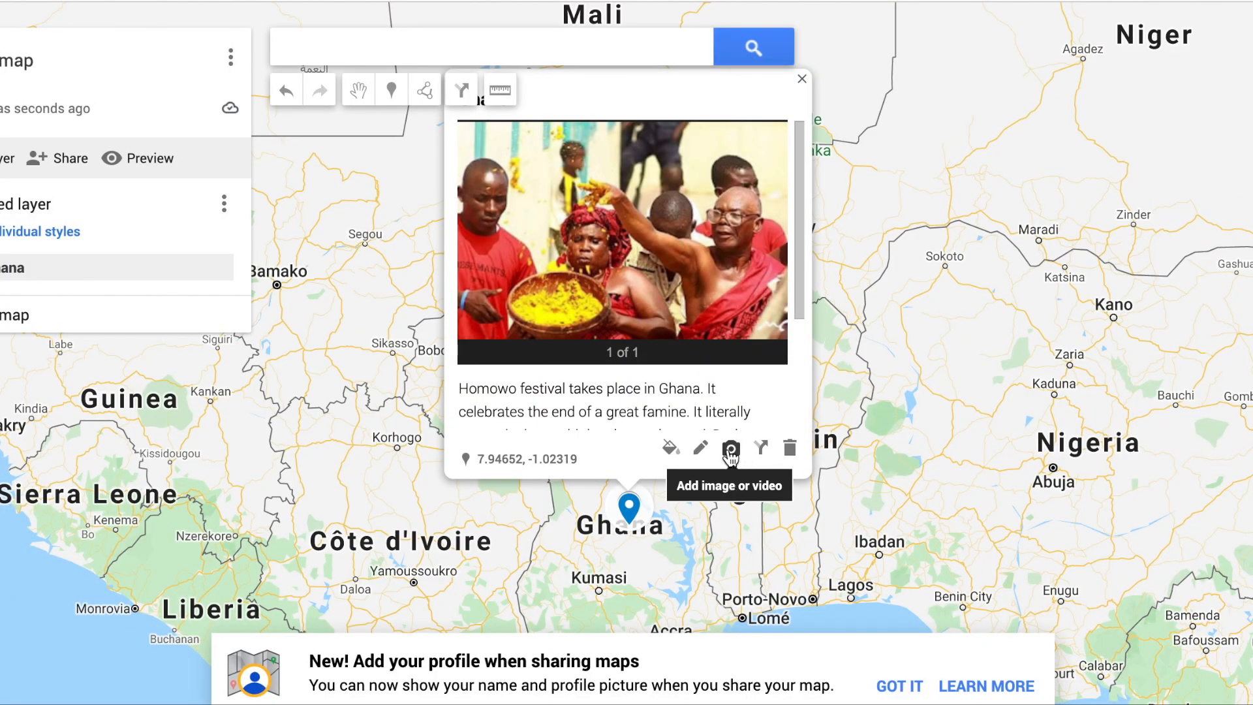
{"action": "left_click", "coordinate": [730, 450]}
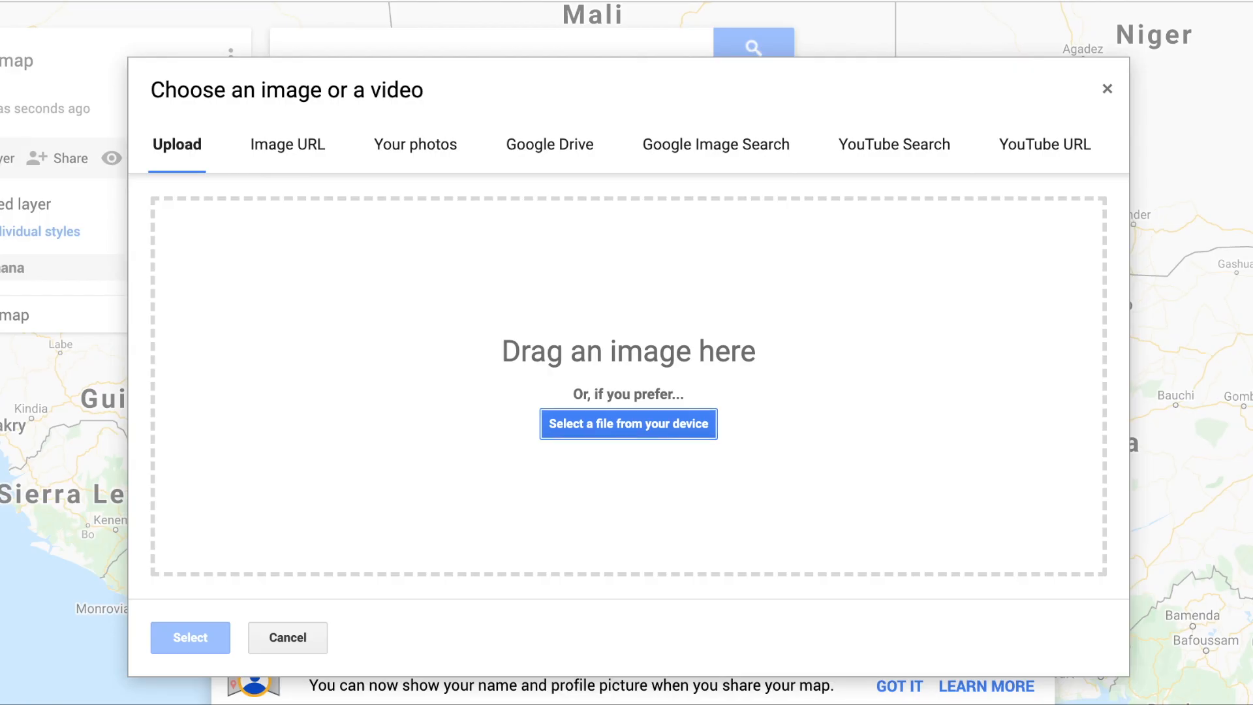
{"action": "left_click", "coordinate": [1090, 145]}
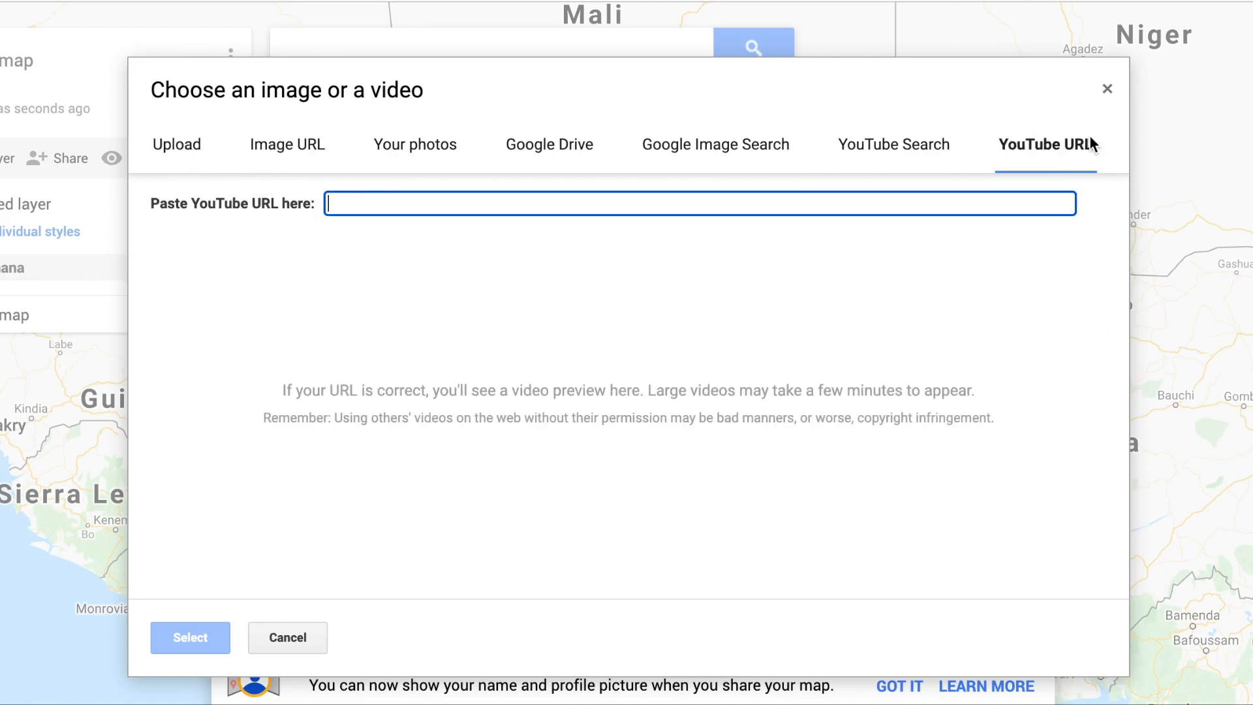
{"action": "type", "text": "https://www.youtube.com/watch?v=gyv-P8cYBGo"}
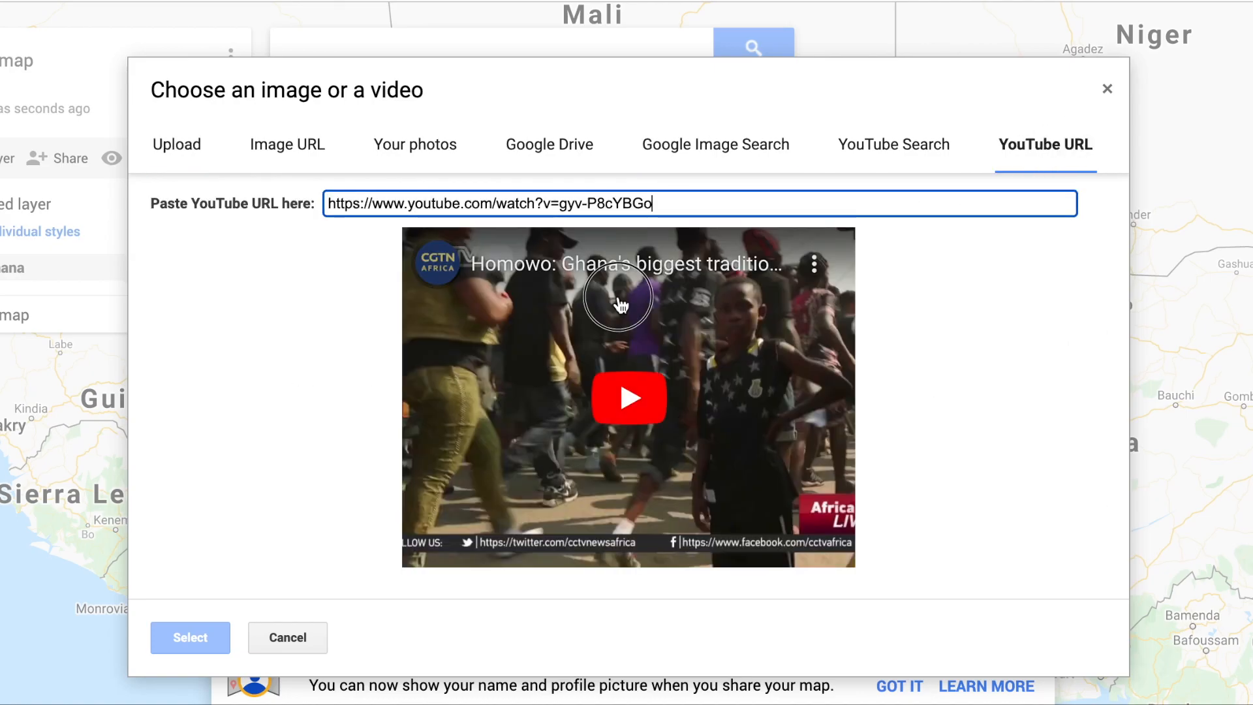
{"action": "left_click", "coordinate": [187, 636]}
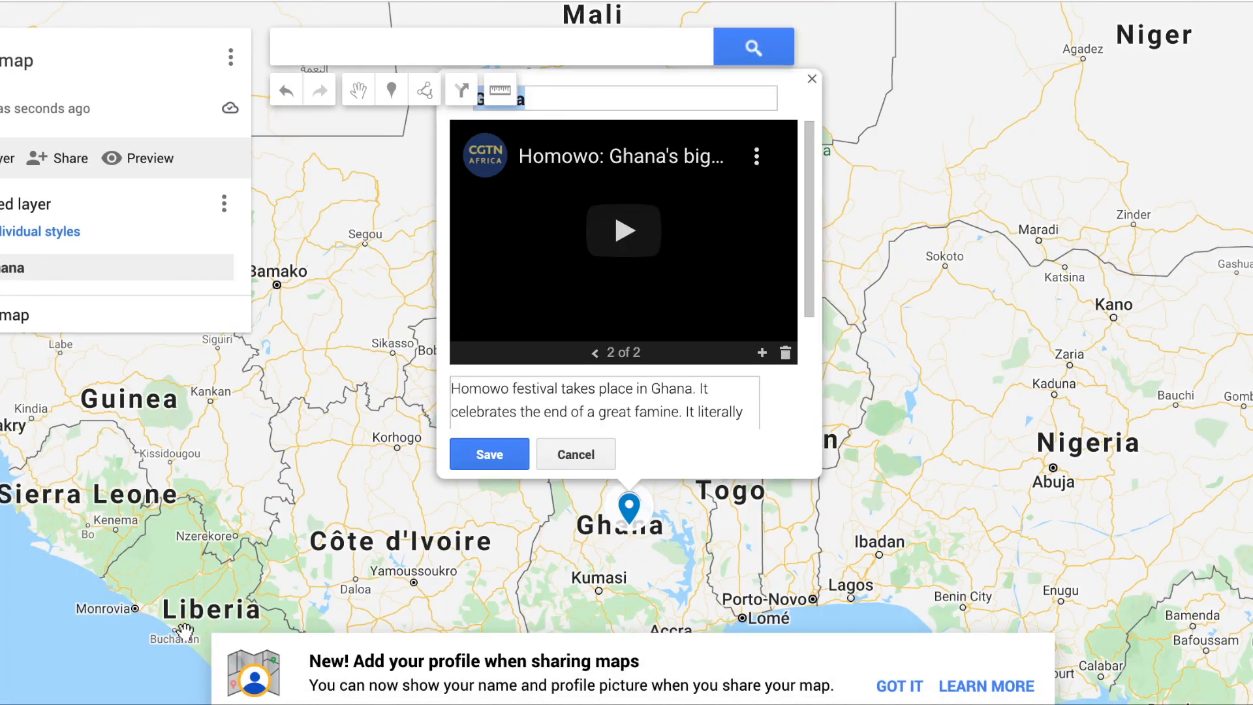
{"action": "left_click", "coordinate": [596, 353]}
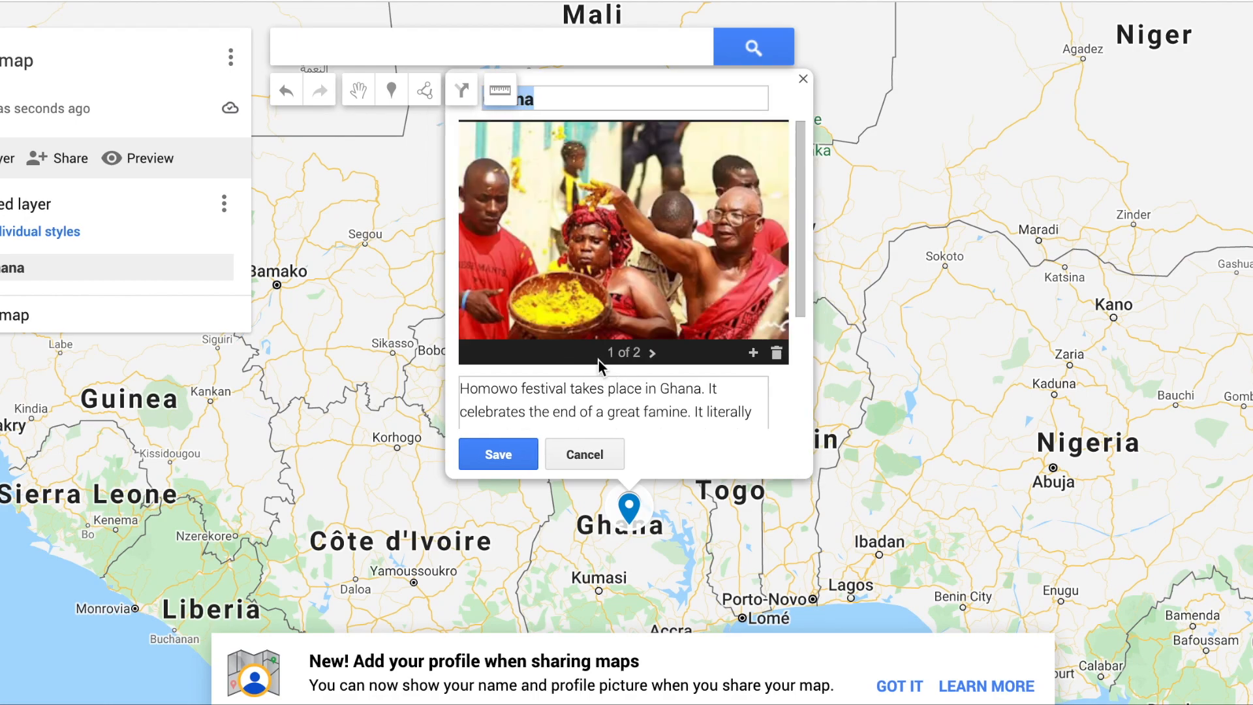
{"action": "left_click", "coordinate": [651, 355]}
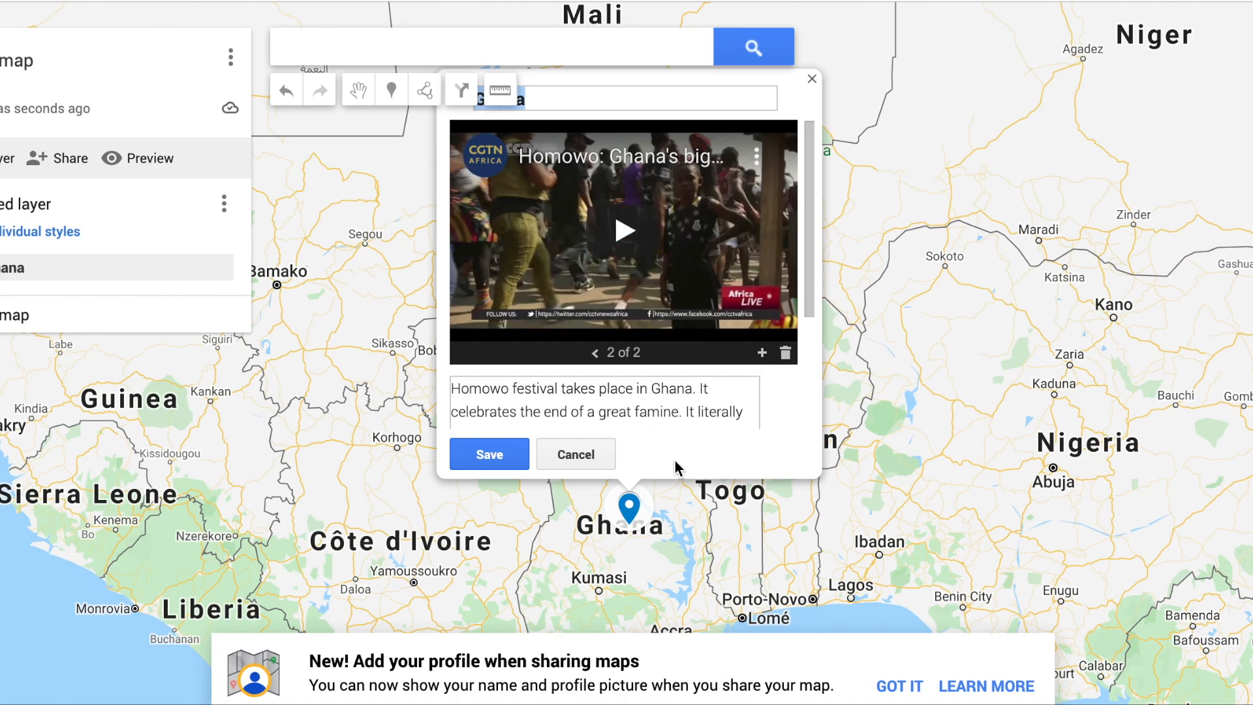
{"action": "left_click", "coordinate": [491, 454]}
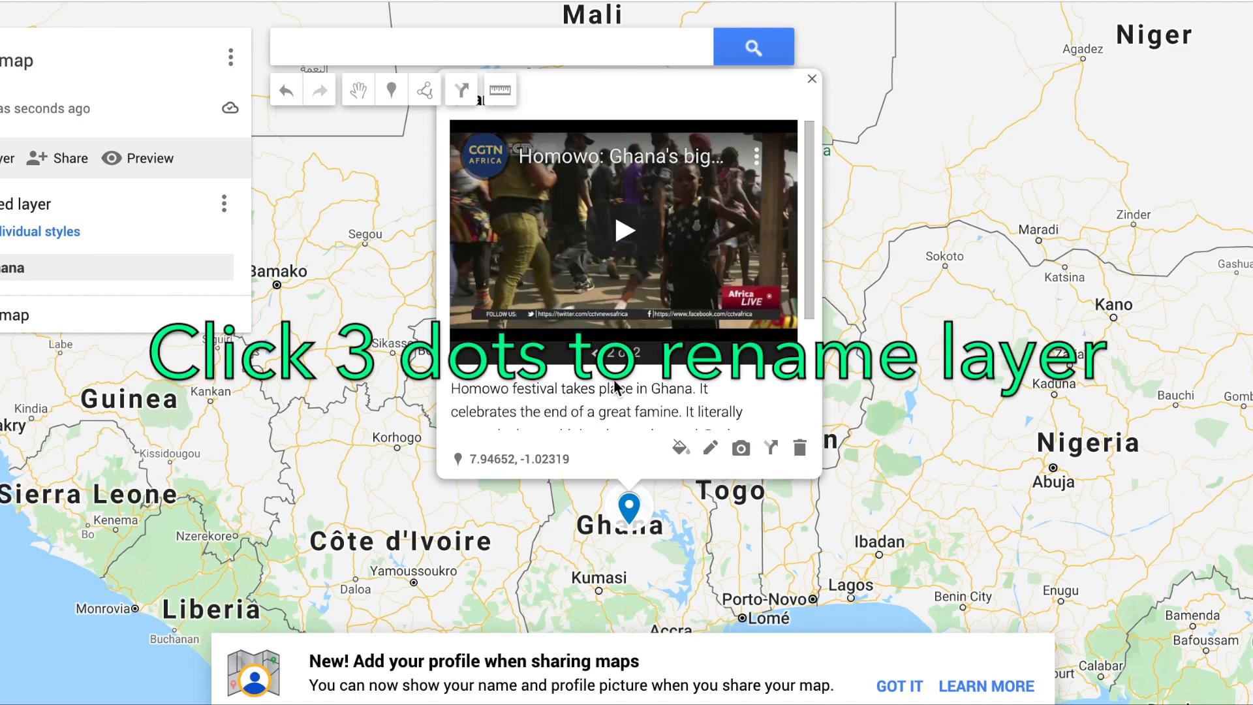
Step: Rename the untitled layer to "Ghana, Homowo Festival"
{"action": "left_click", "coordinate": [224, 204]}
{"action": "left_click", "coordinate": [172, 244]}
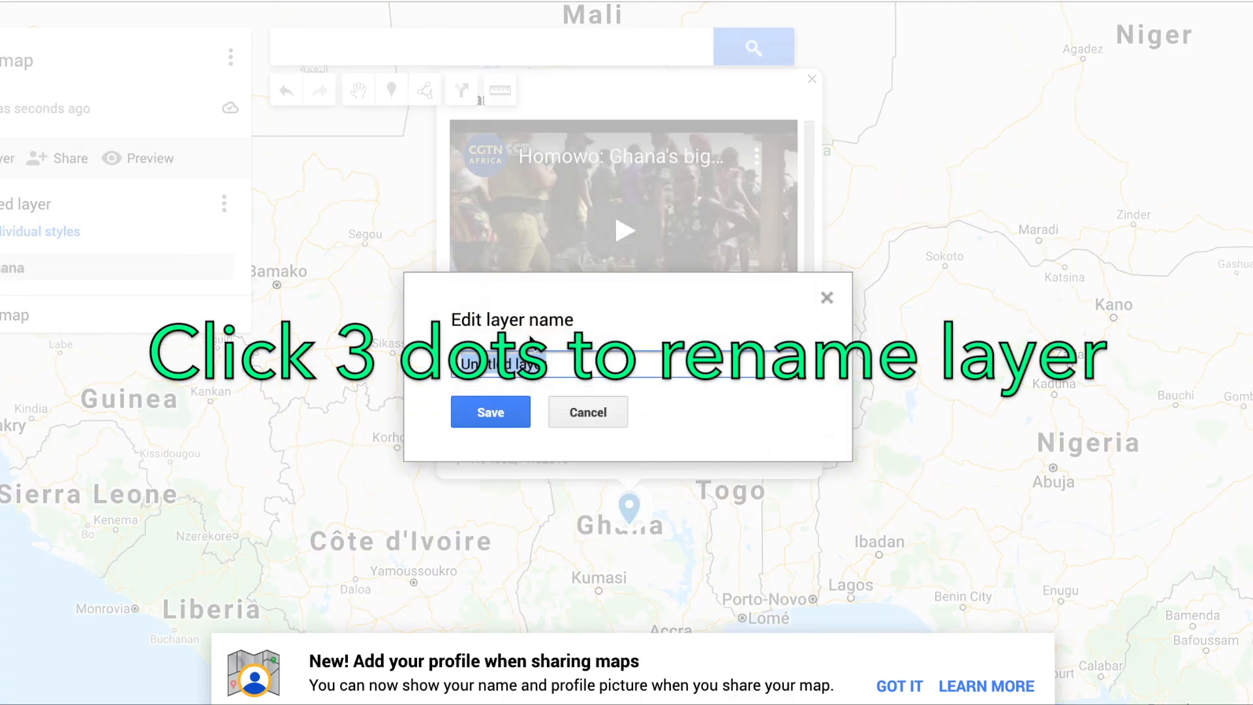
{"action": "type", "text": "Gha"}
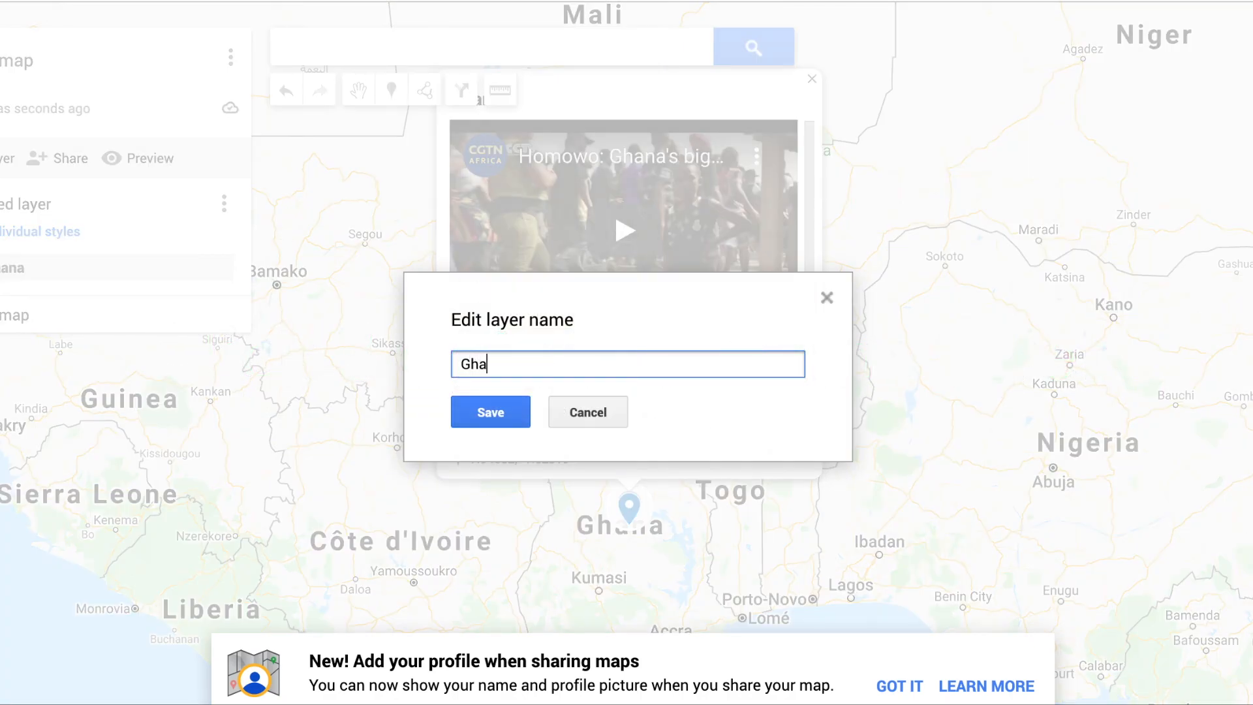
{"action": "type", "text": "na, Homowo Festival"}
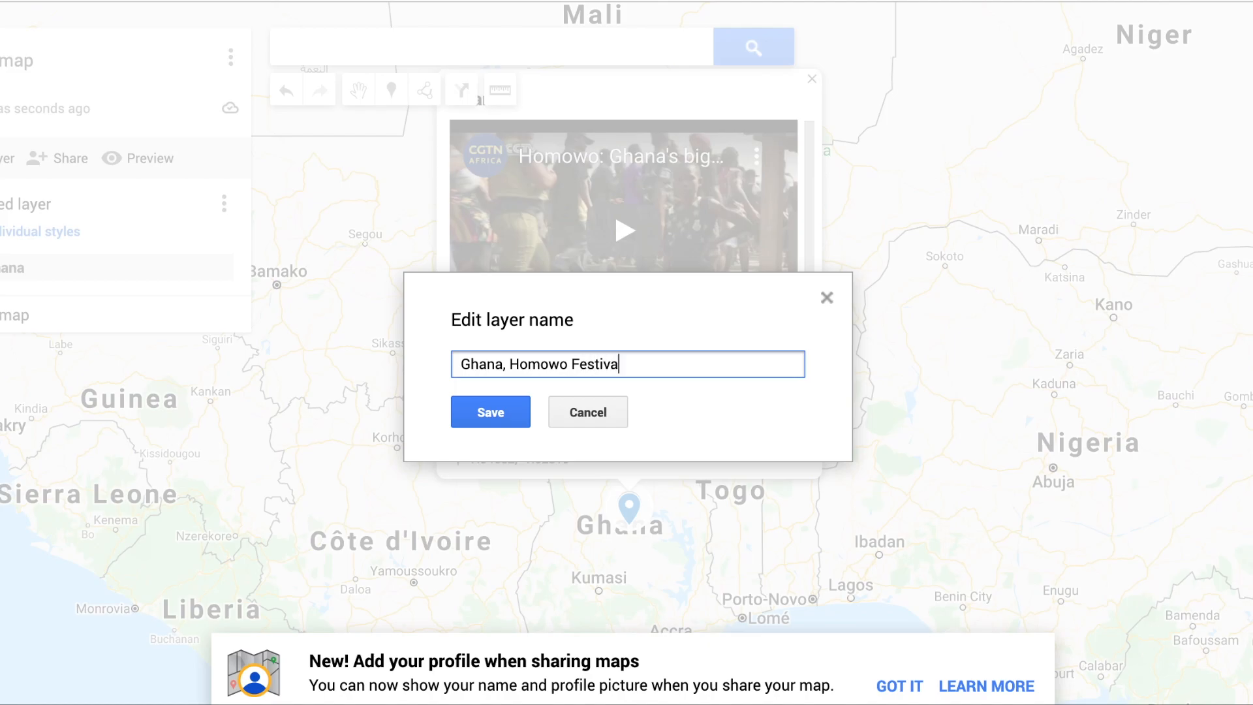
{"action": "left_click", "coordinate": [487, 418]}
Step: Search the map for Antrim and choose the Antrim, UK result
{"action": "left_click", "coordinate": [338, 50]}
{"action": "type", "text": "Antrim"}
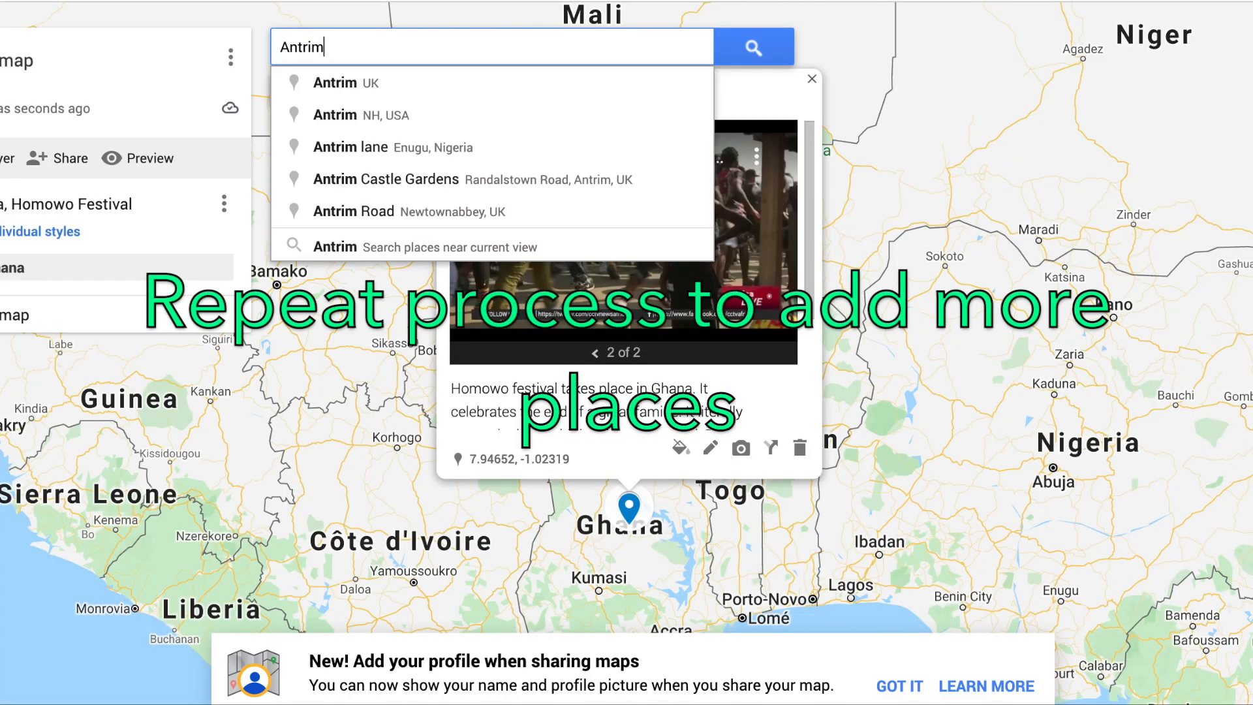
{"action": "left_click", "coordinate": [330, 91]}
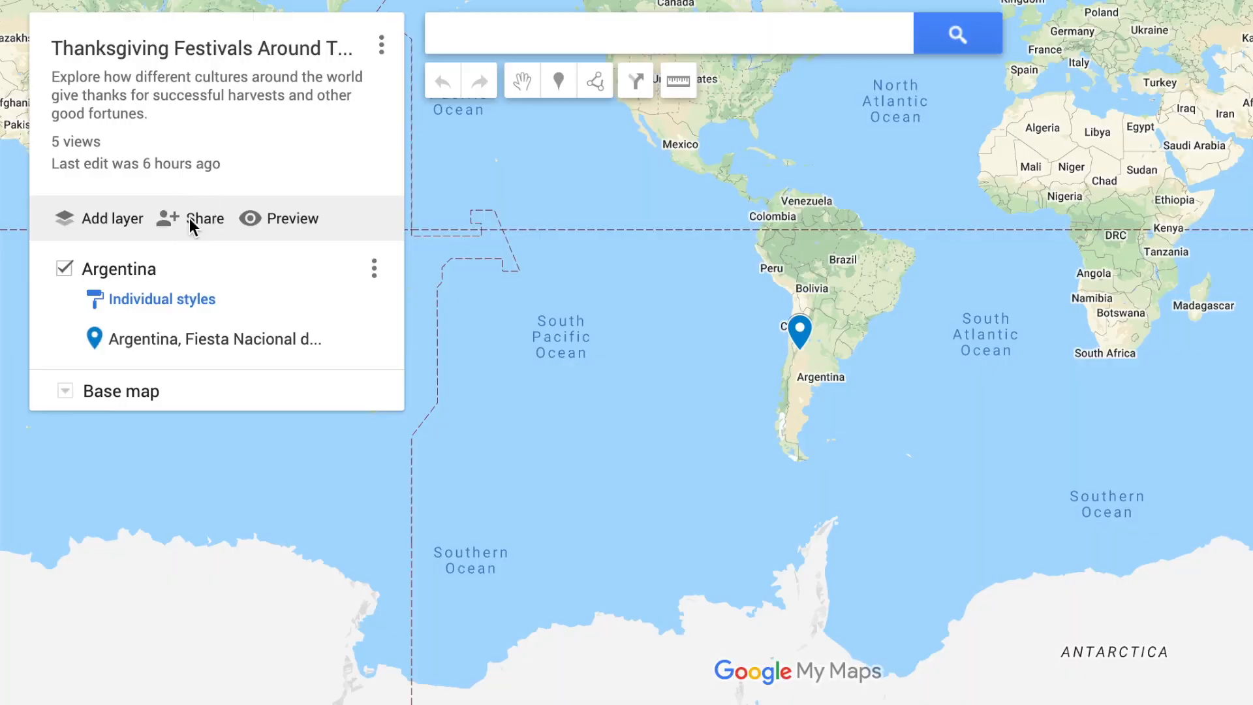
Step: Share the Thanksgiving Festivals map, letting others find it on the internet and see the owner's name and photo, and copy its link
{"action": "left_click", "coordinate": [191, 222]}
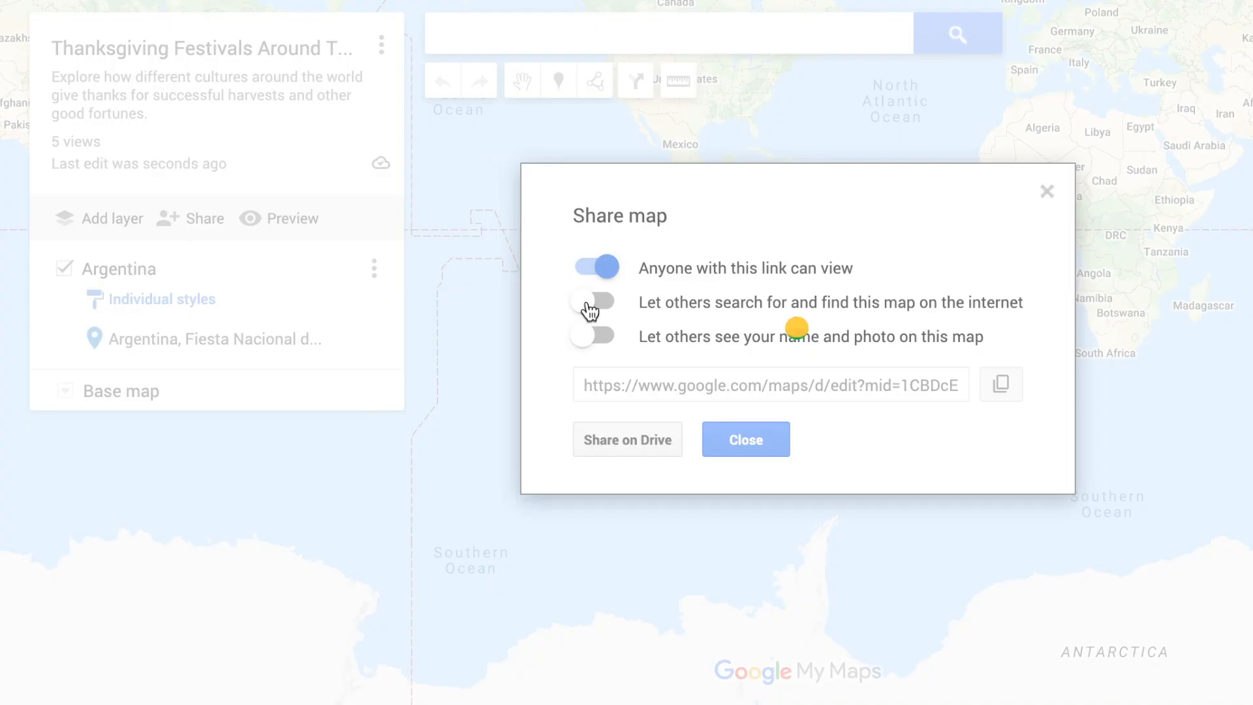
{"action": "left_click", "coordinate": [590, 305]}
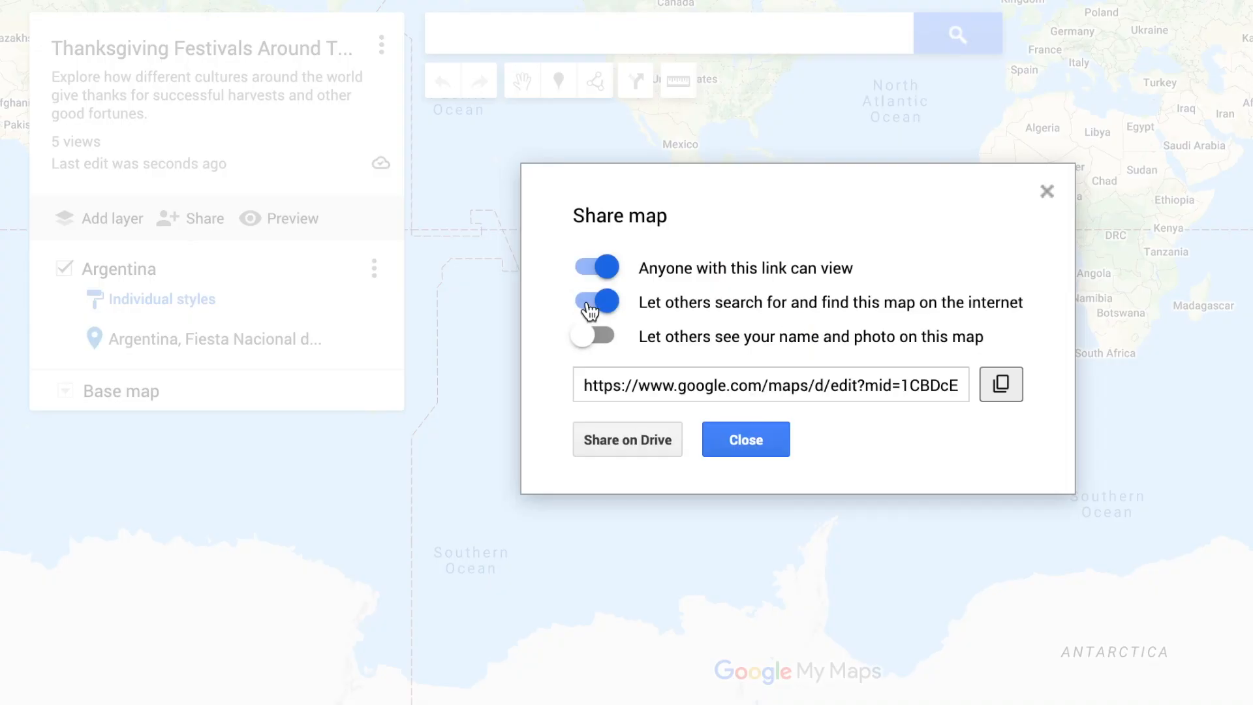
{"action": "left_click", "coordinate": [594, 338]}
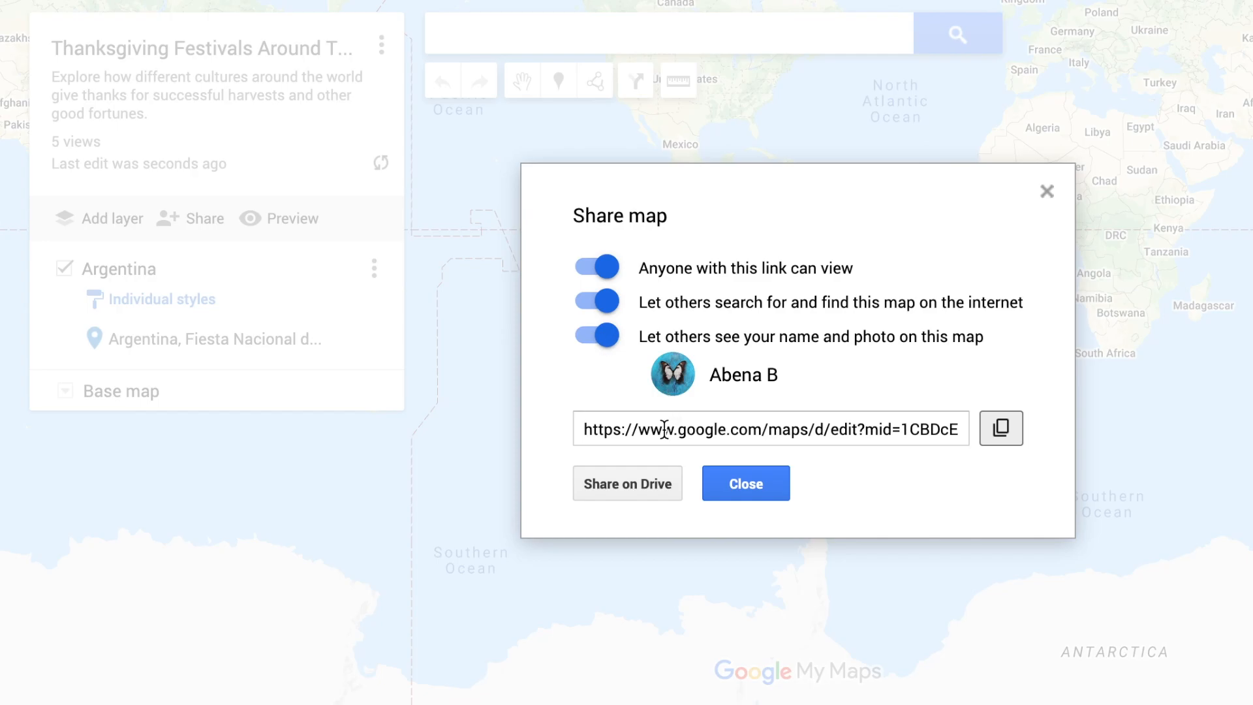
{"action": "left_click", "coordinate": [995, 437]}
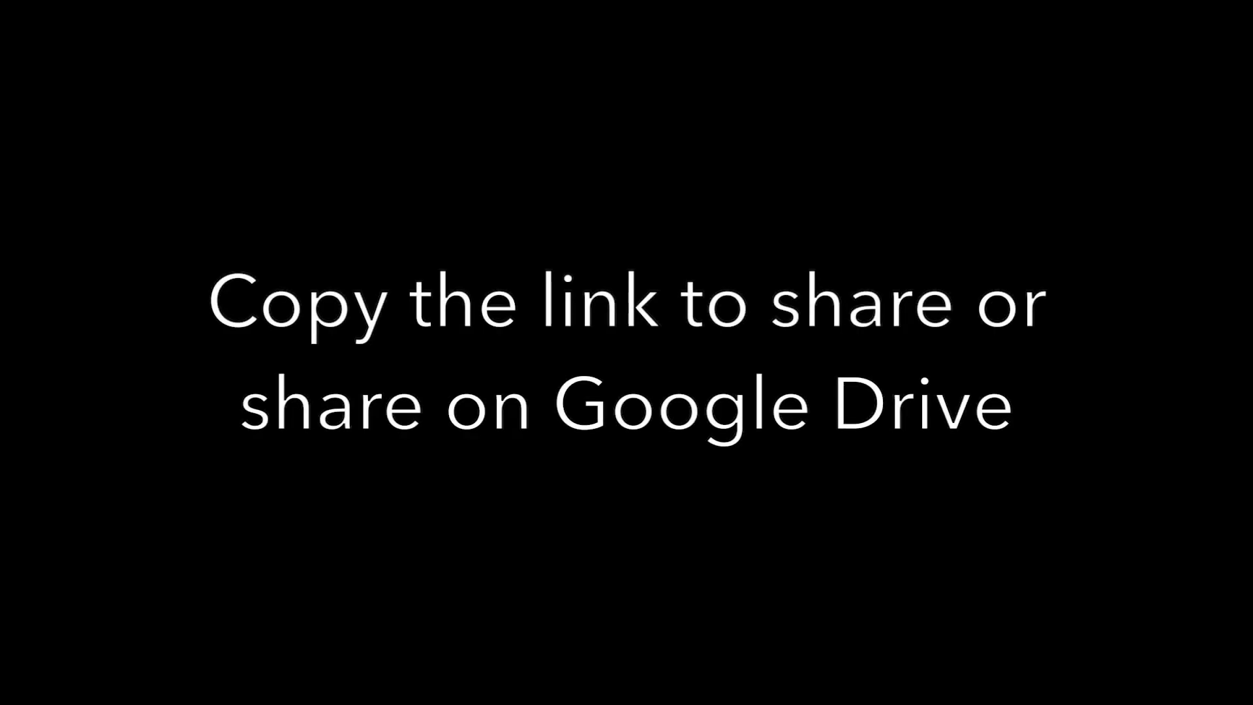
Step: Share the map through Google Drive and enter the recipient's e-mail address under people and groups
{"action": "left_click", "coordinate": [610, 493]}
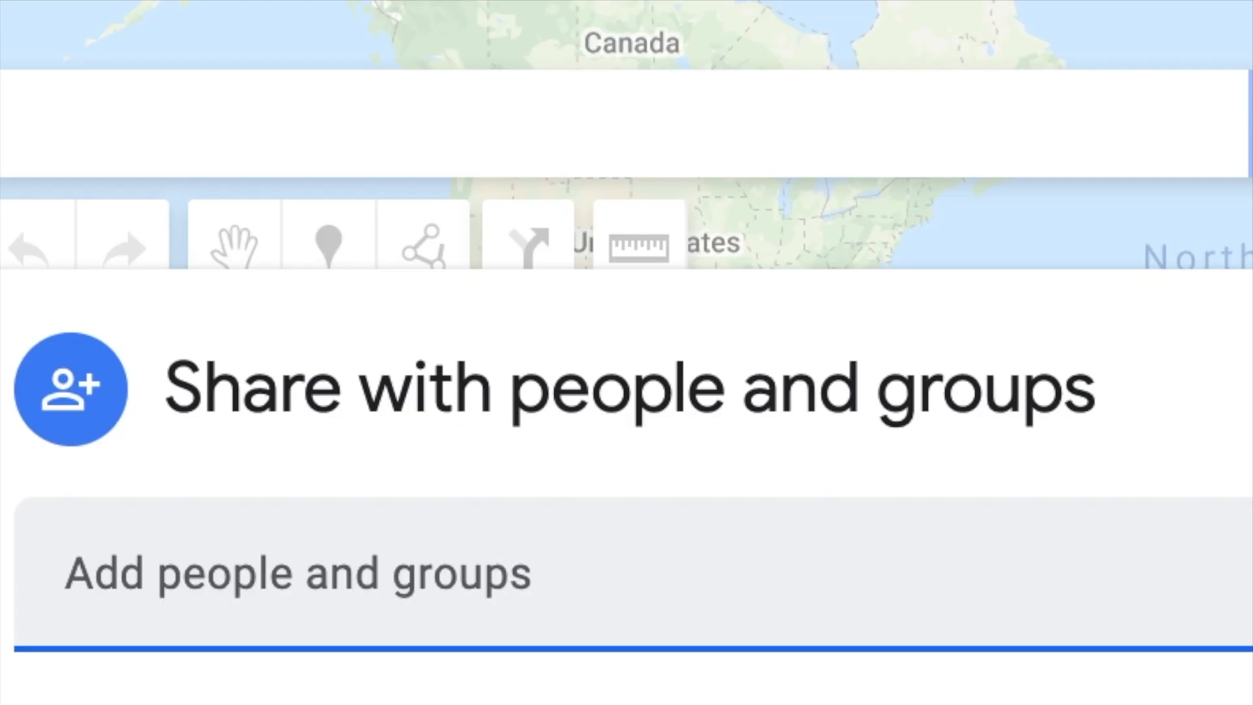
{"action": "type", "text": "tester@teste"}
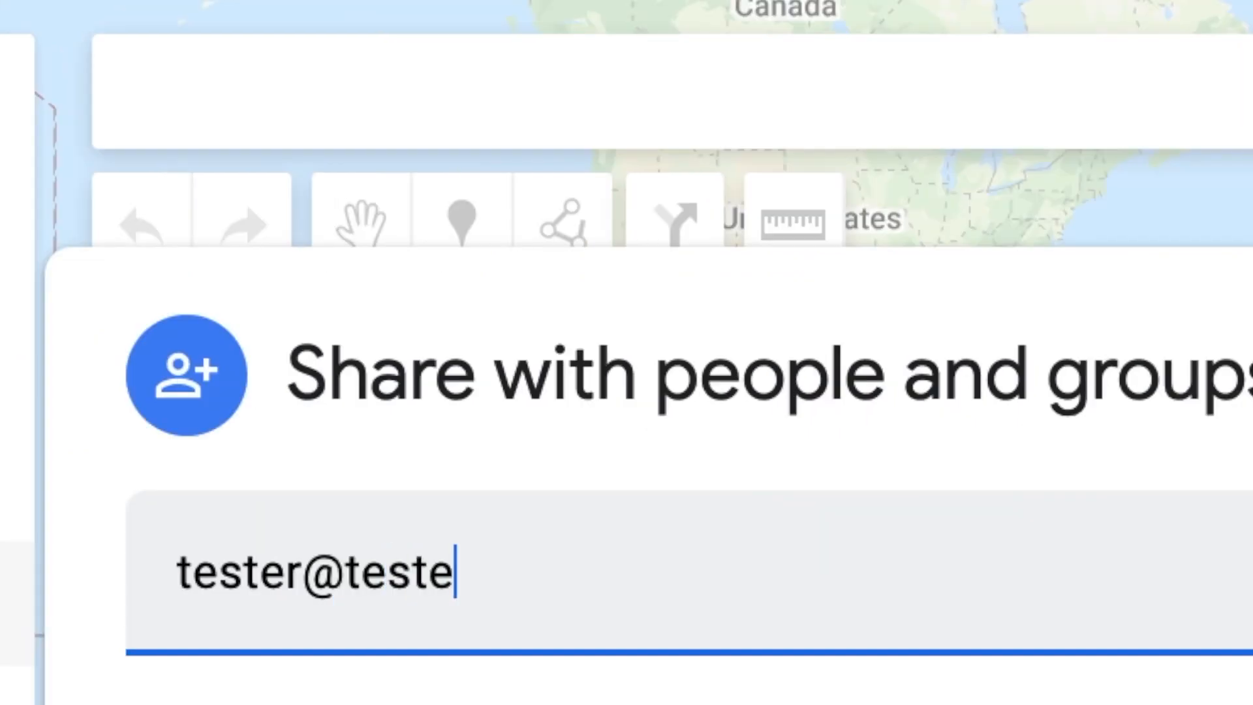
{"action": "type", "text": "r.co"}
{"action": "key", "text": "BackSpace"}
{"action": "key", "text": "BackSpace"}
{"action": "type", "text": ".com"}
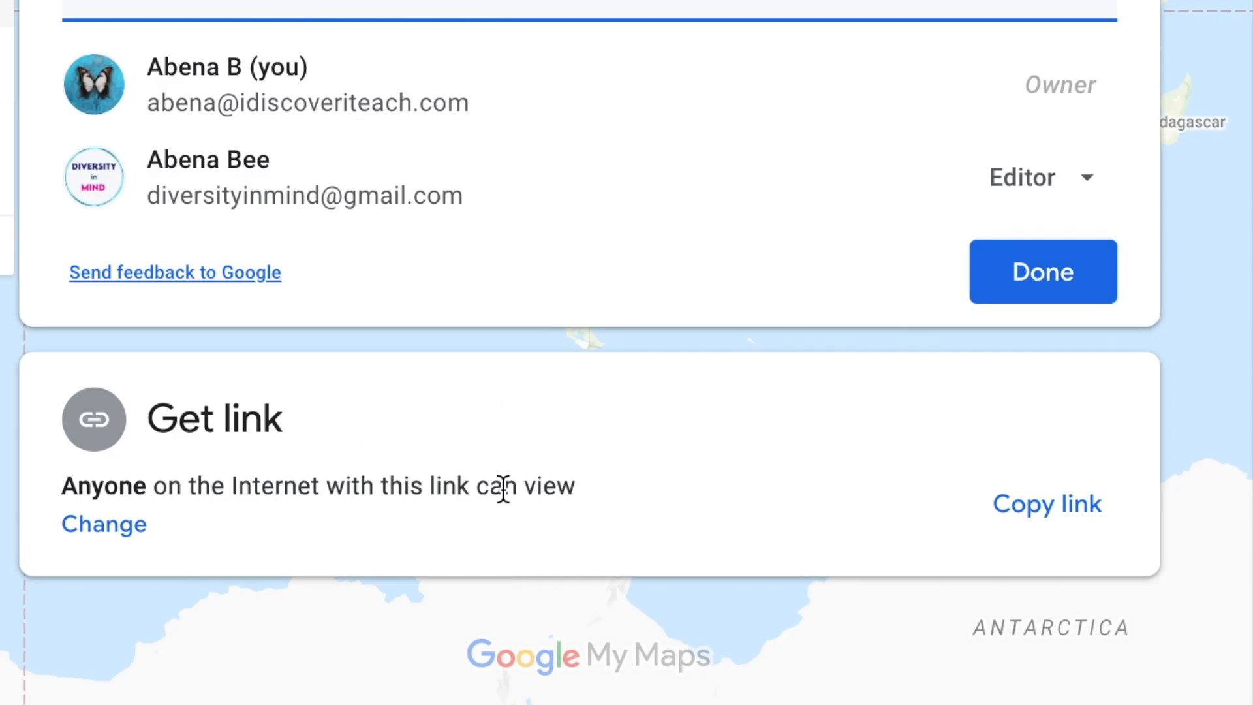
Step: Open the general link access of the shared map for changing
{"action": "left_click", "coordinate": [120, 531]}
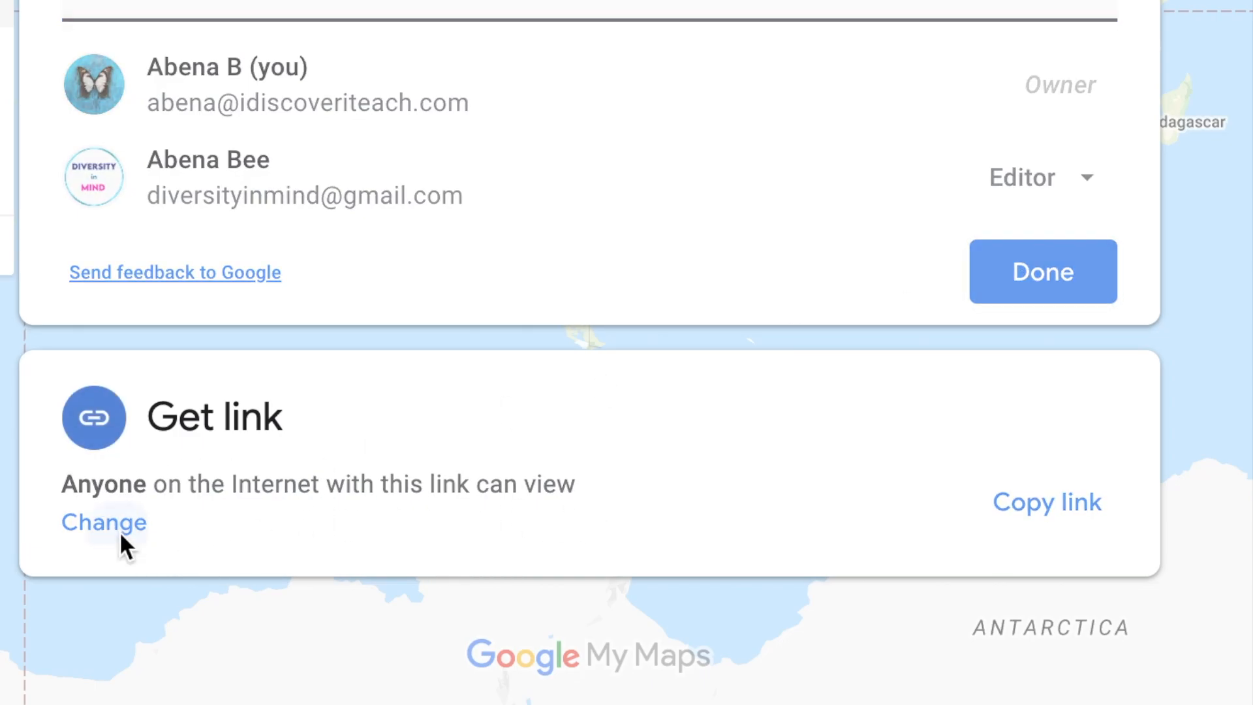